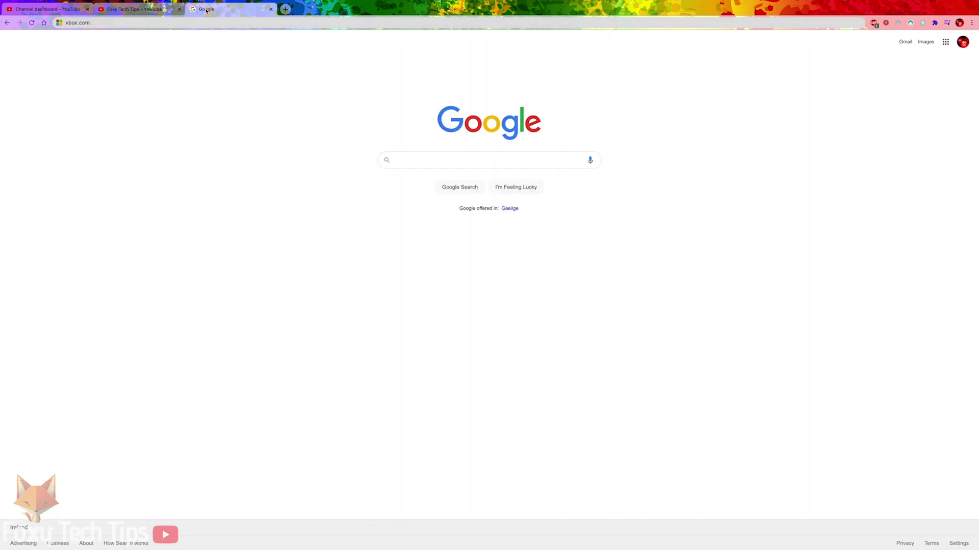
# - Load xbox.com, zoom the page in two steps, and start signing in
pyautogui.click(81, 23)
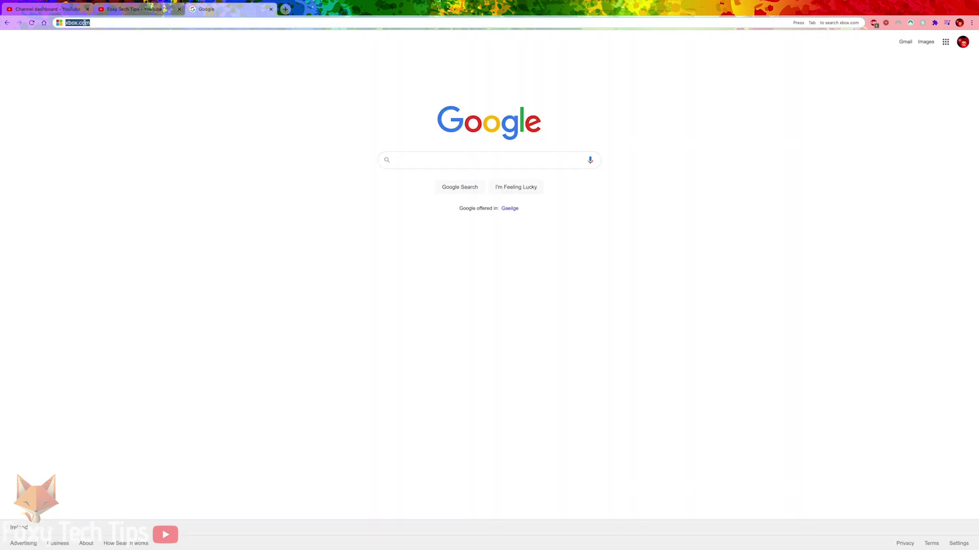
pyautogui.press('Return')
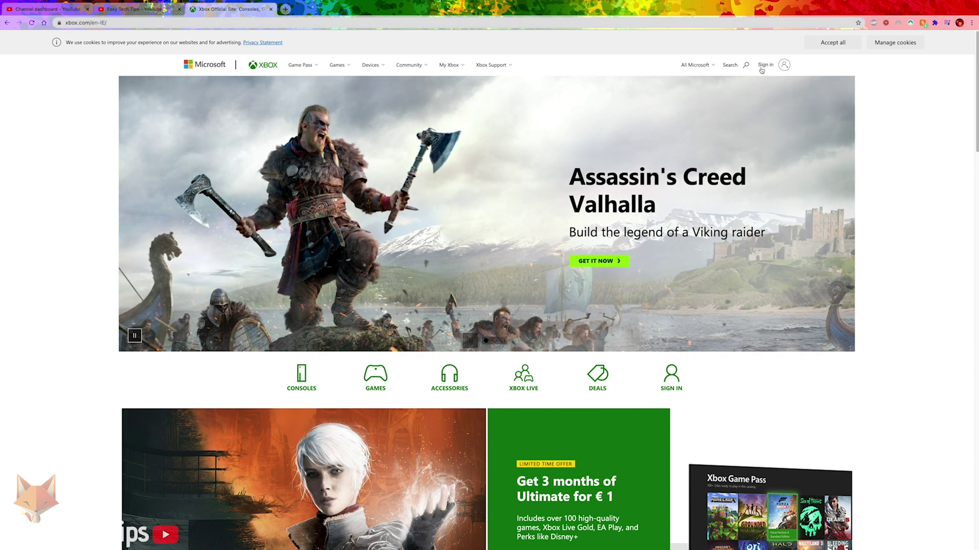
pyautogui.hotkey('ctrl', '+')
pyautogui.hotkey('ctrl', '+')
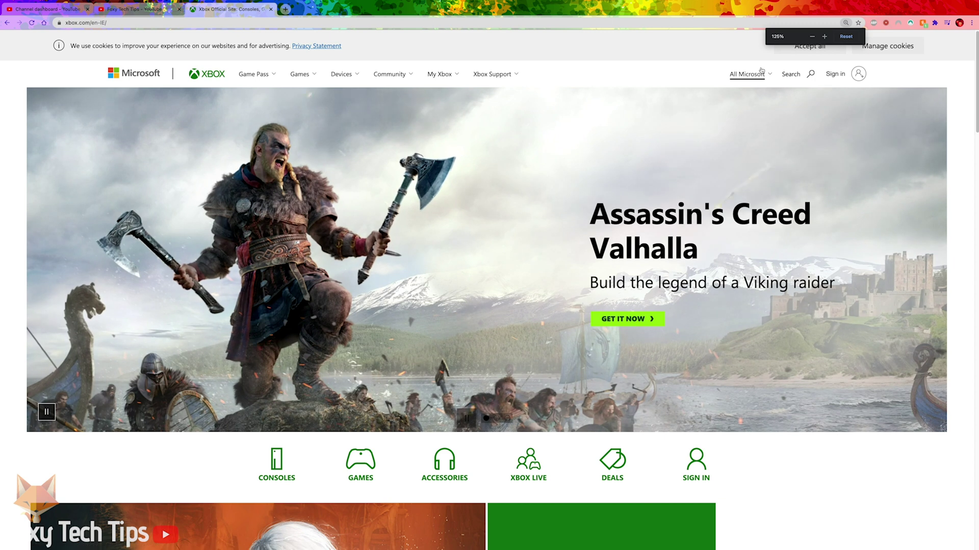
pyautogui.hotkey('ctrl', '+')
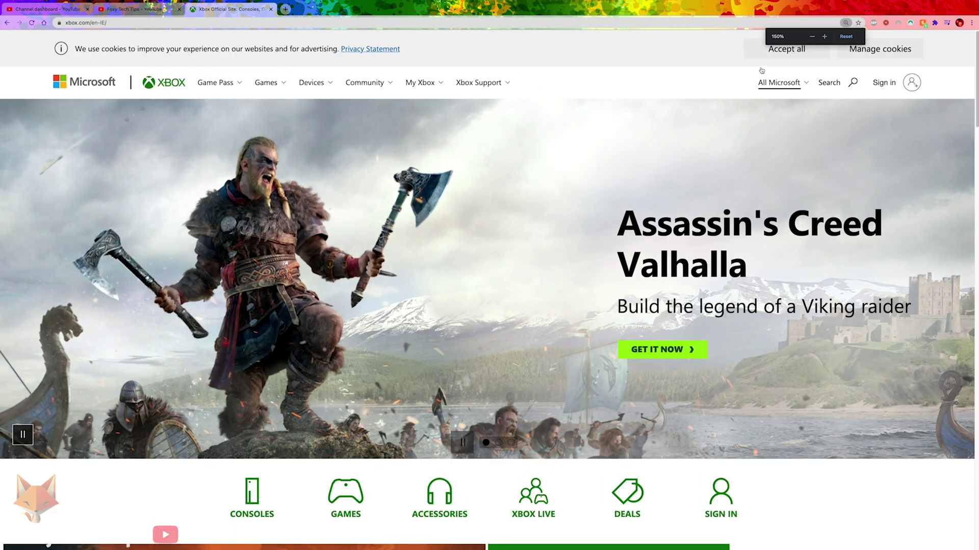
pyautogui.click(885, 86)
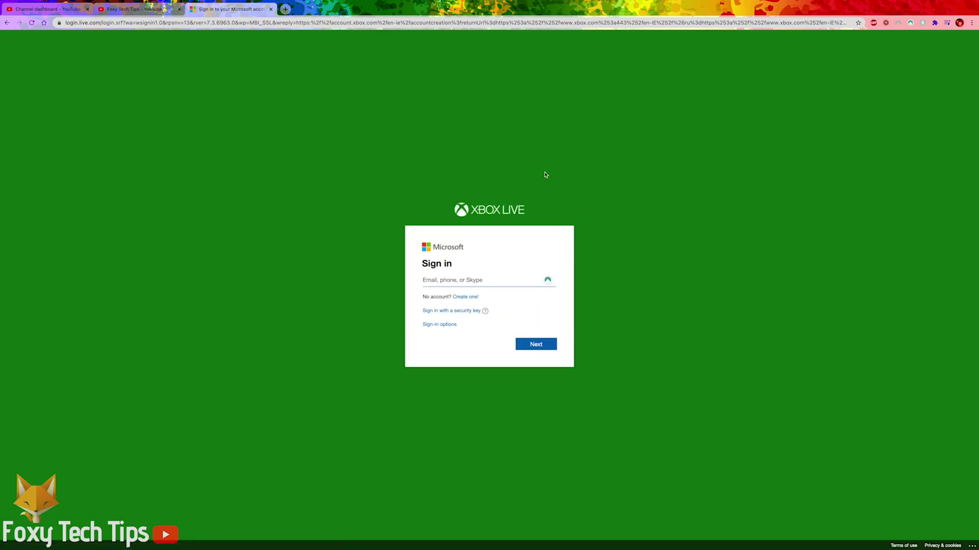
# - Sign in to Xbox with the account's Gmail address and pasted password
pyautogui.press('Return')
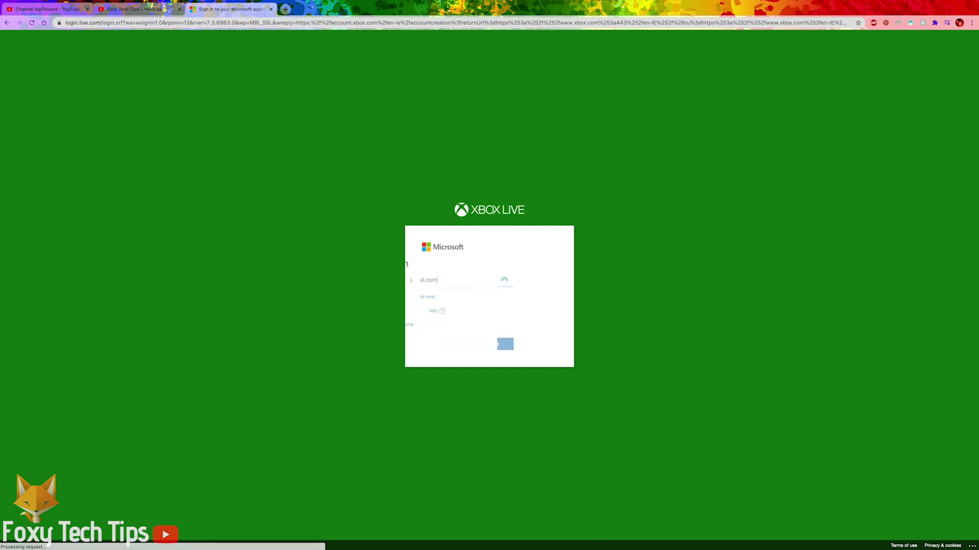
pyautogui.hotkey('ctrl', 'v')
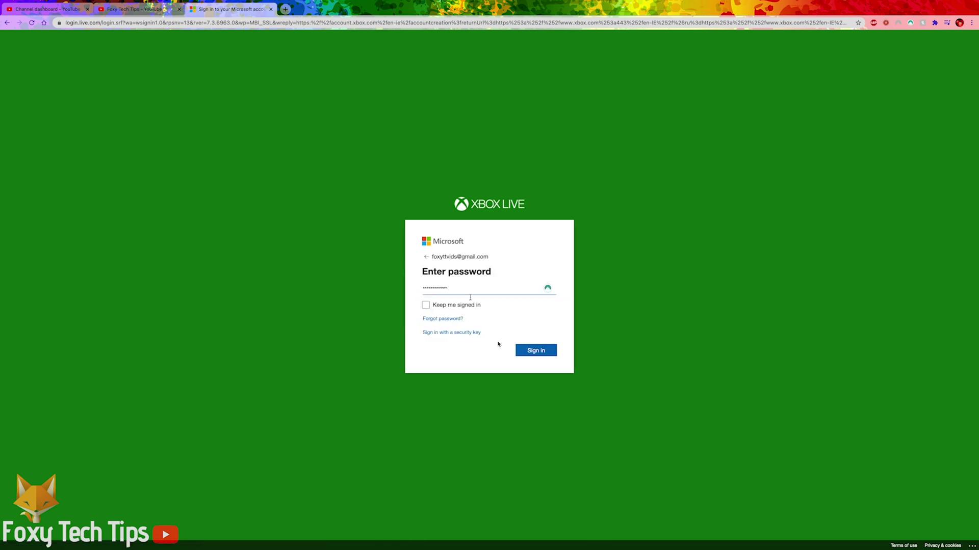
pyautogui.click(530, 351)
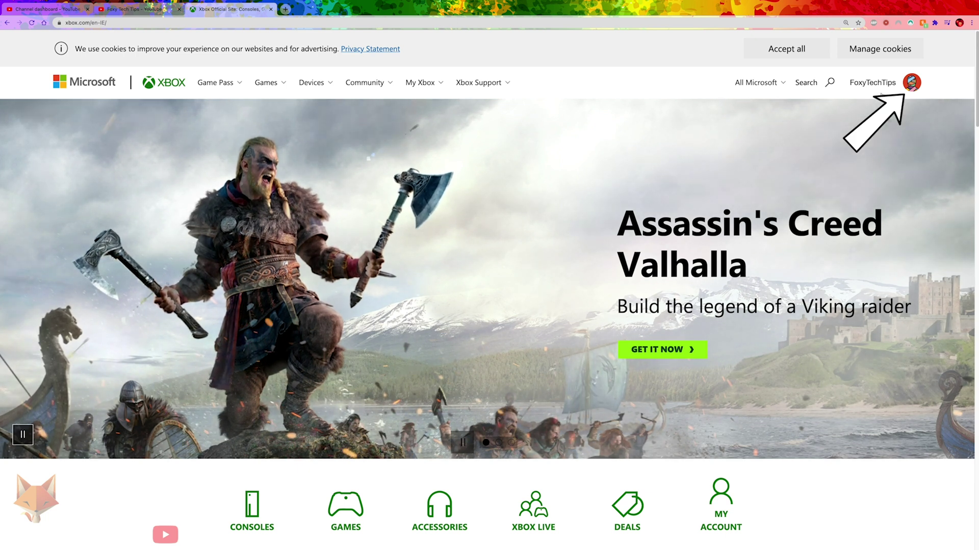
# - Open My Microsoft account from the Xbox profile avatar menu
pyautogui.click(901, 87)
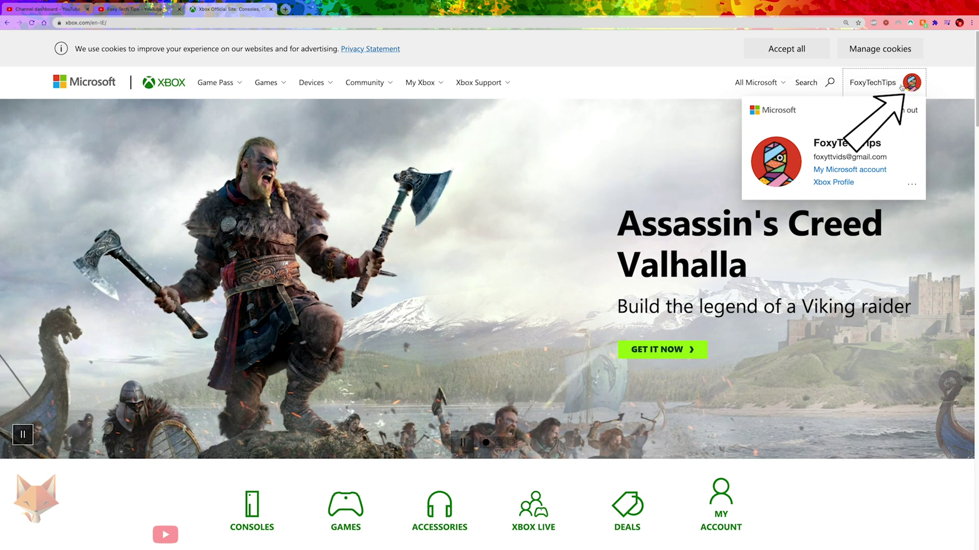
pyautogui.click(840, 172)
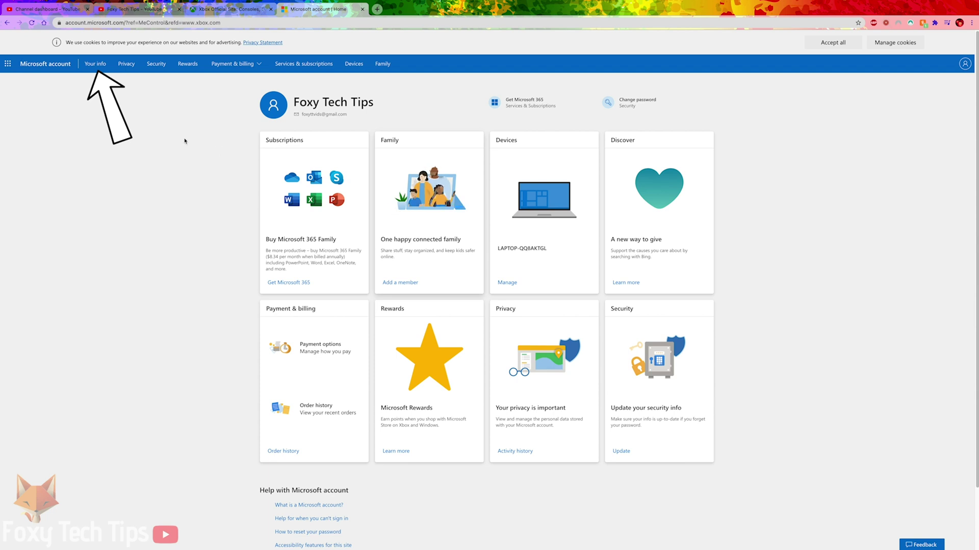
# - From Your info, choose to manage how you sign in to Microsoft
pyautogui.click(91, 64)
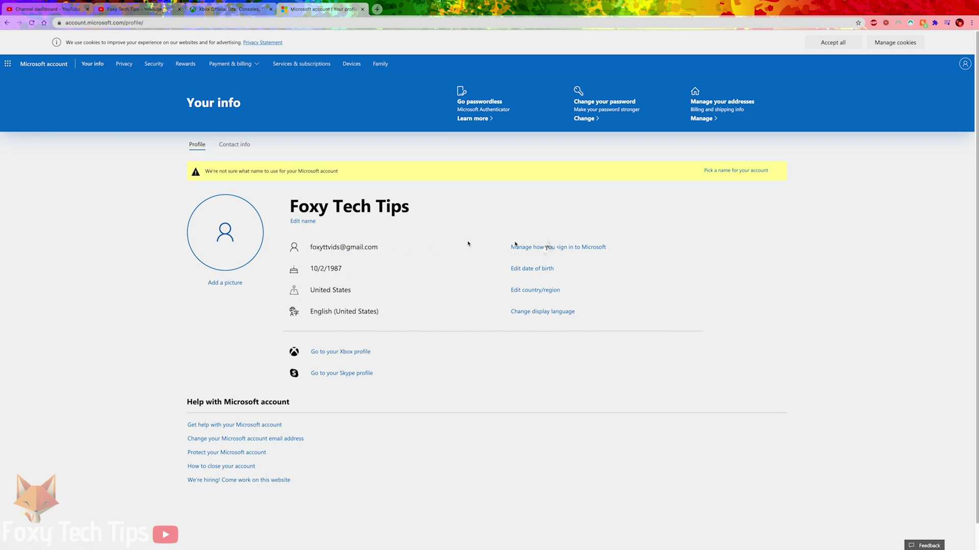
pyautogui.click(532, 247)
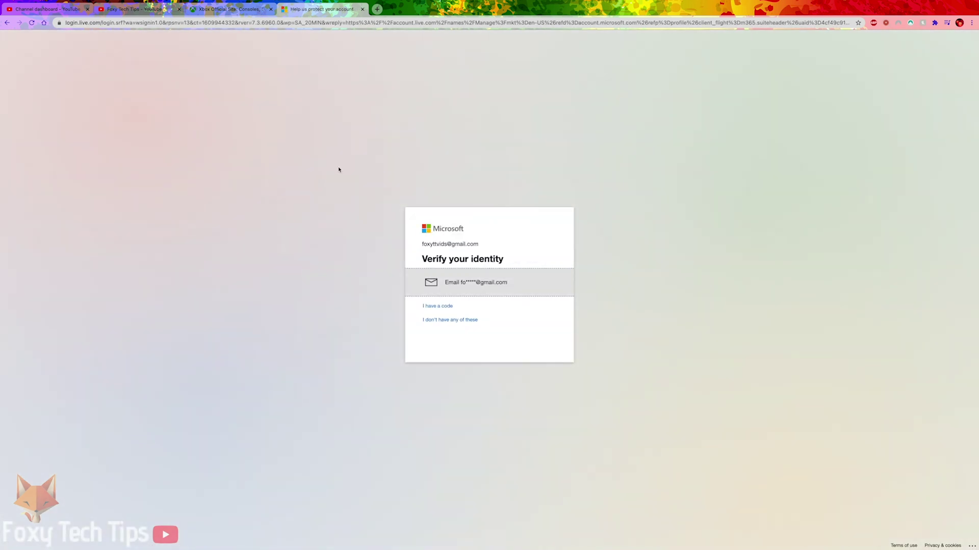
# - Verify identity with an emailed code and decline the passwordless authenticator offer
pyautogui.click(454, 287)
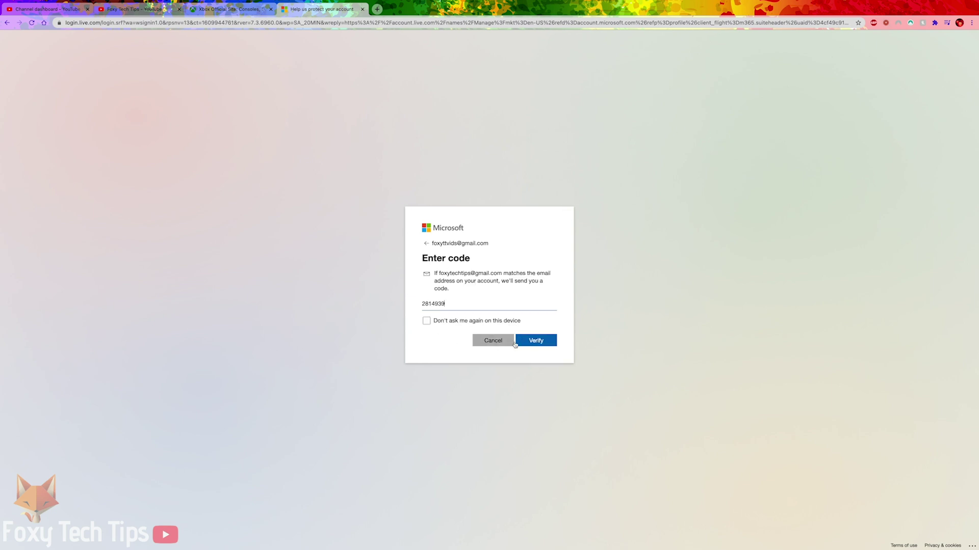
pyautogui.click(532, 341)
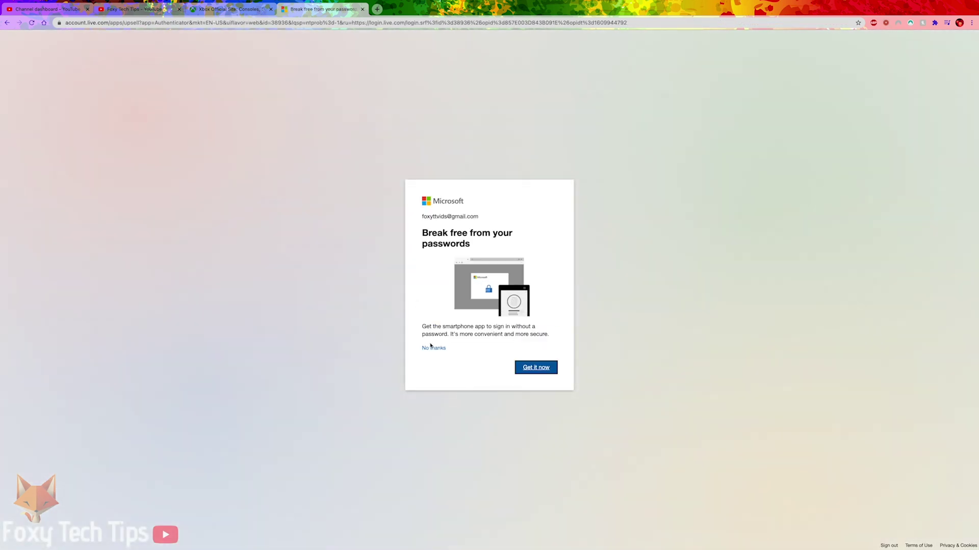
pyautogui.click(434, 348)
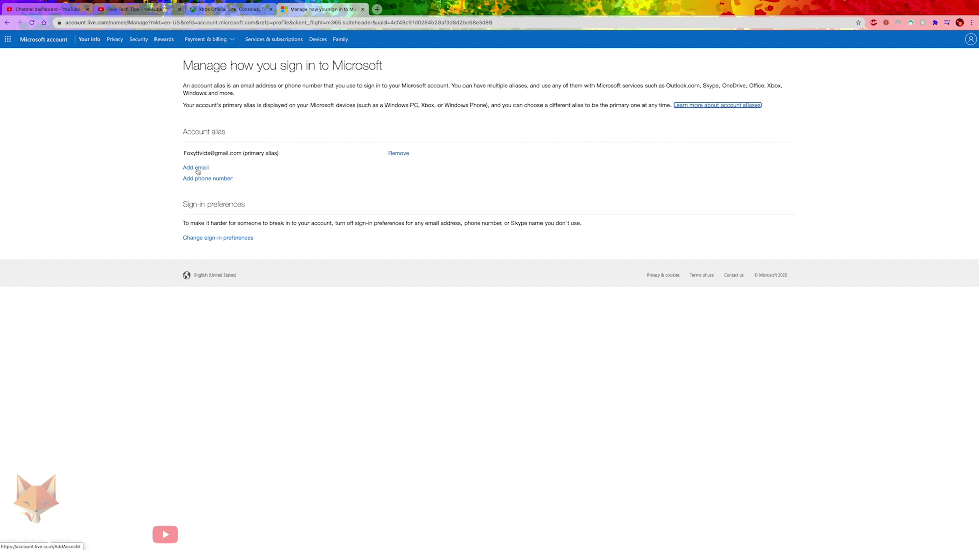
# - Add the second Gmail address as an existing-email alias on the account
pyautogui.click(205, 169)
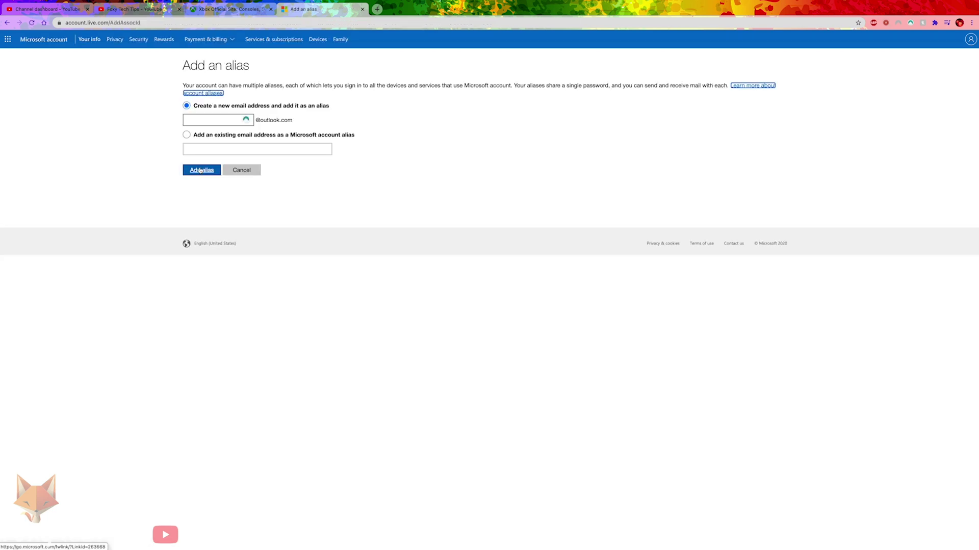
pyautogui.click(140, 139)
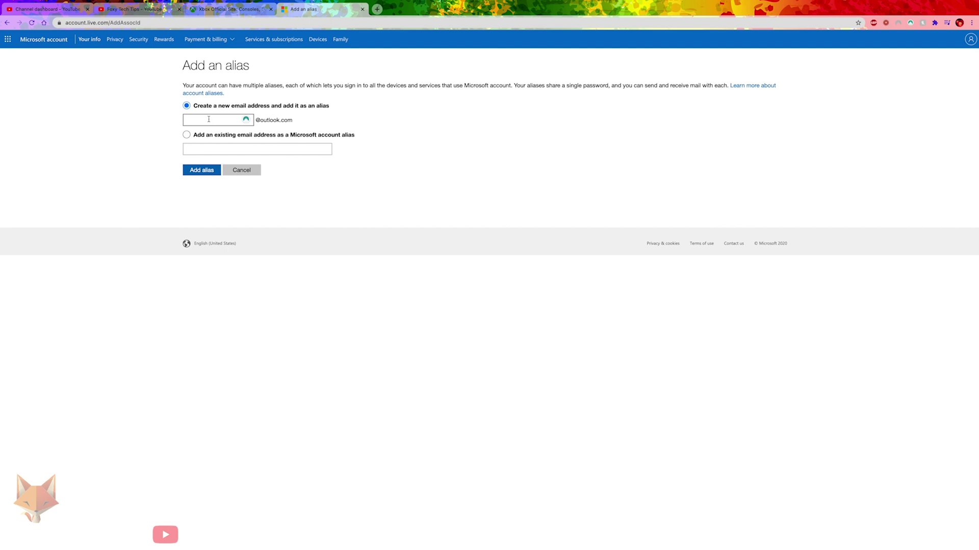
pyautogui.click(196, 135)
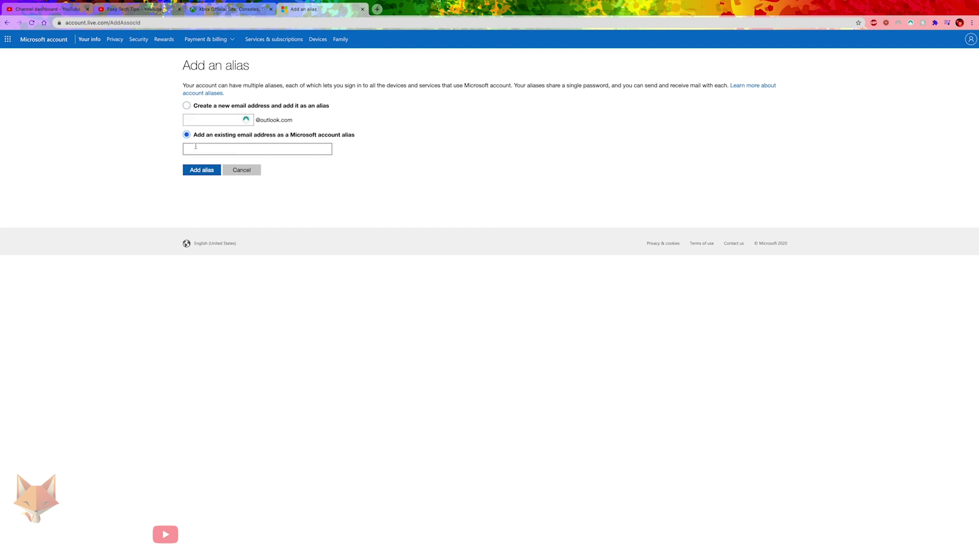
pyautogui.click(195, 147)
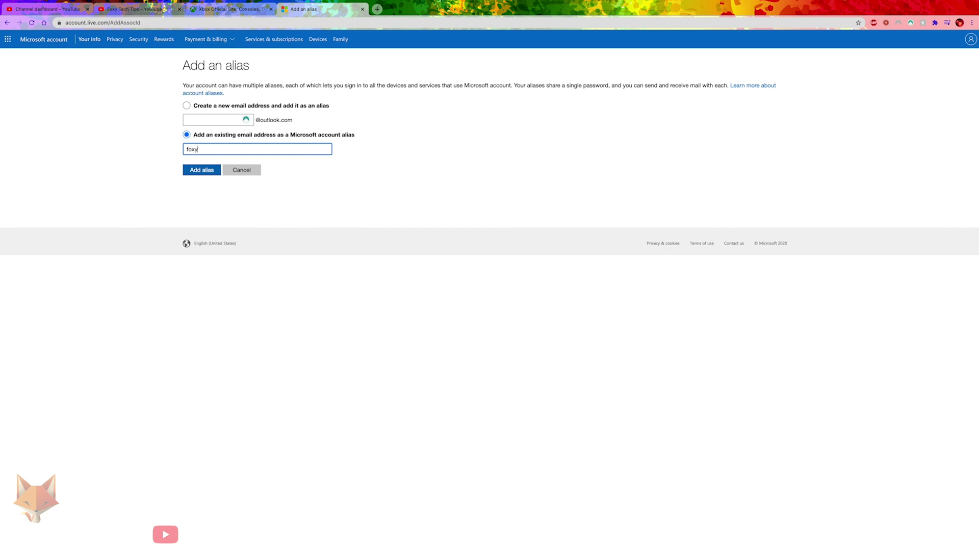
pyautogui.click(195, 173)
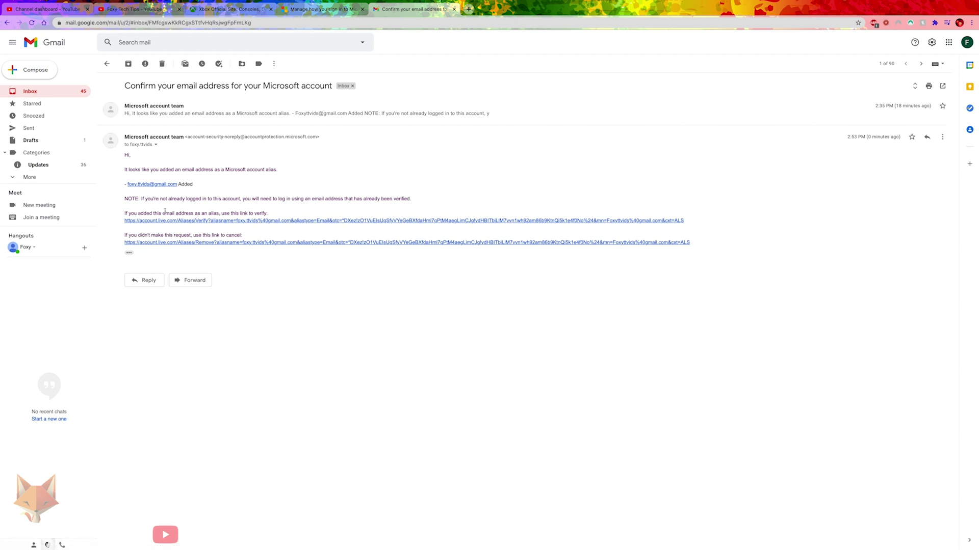
# - Follow the verify link in Microsoft's 'Confirm your email address' email in Gmail
pyautogui.click(276, 220)
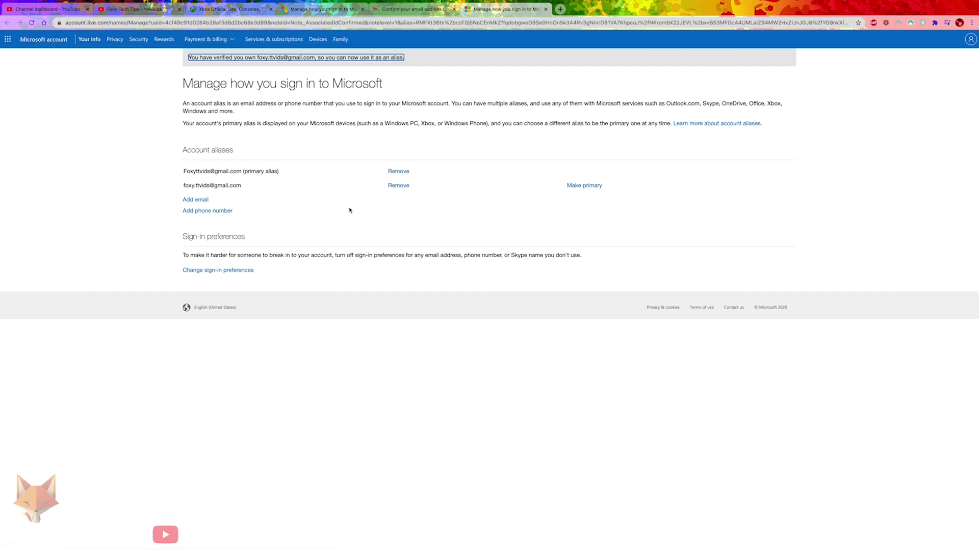
# - Make the new Gmail alias primary and confirm with Yes
pyautogui.click(321, 162)
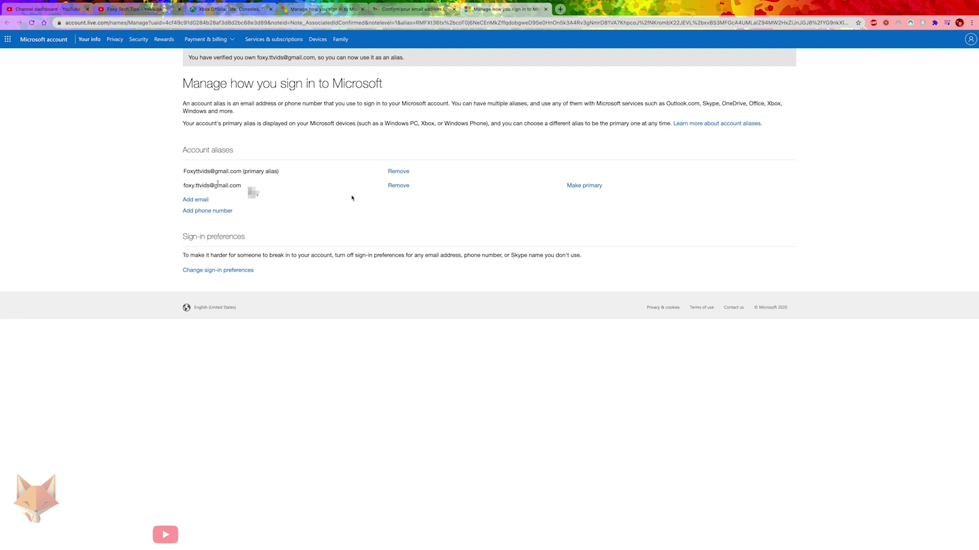
pyautogui.click(594, 187)
pyautogui.click(439, 331)
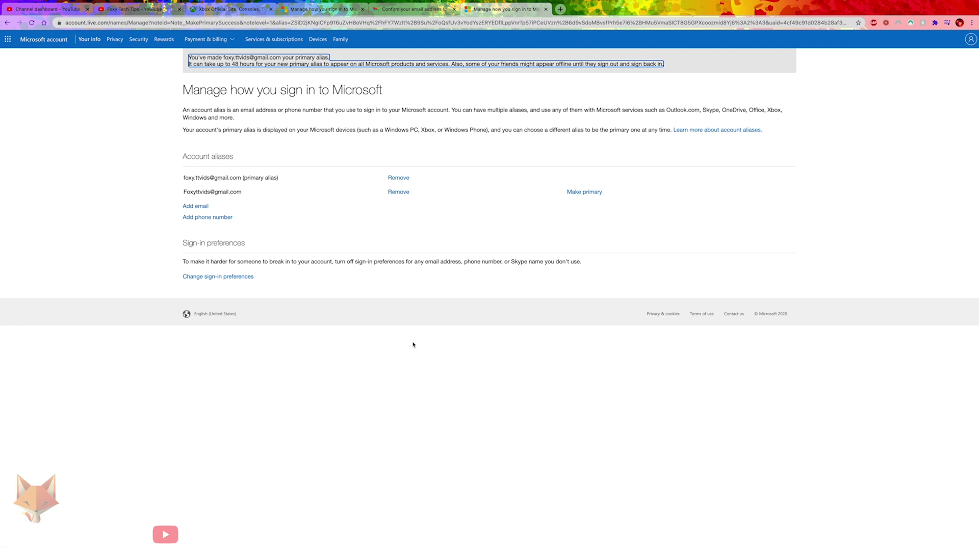
# - Remove the old Gmail alias and confirm the removal
pyautogui.click(399, 193)
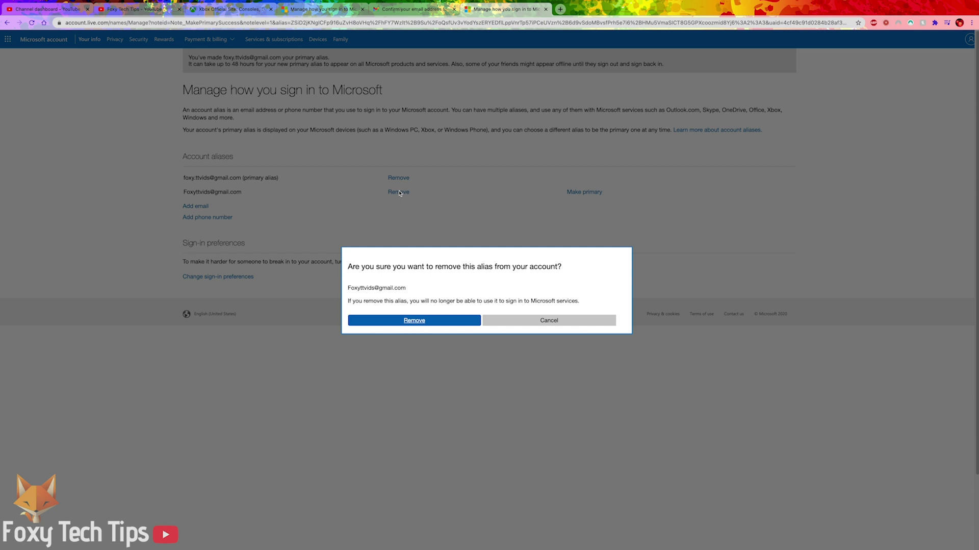
pyautogui.click(419, 324)
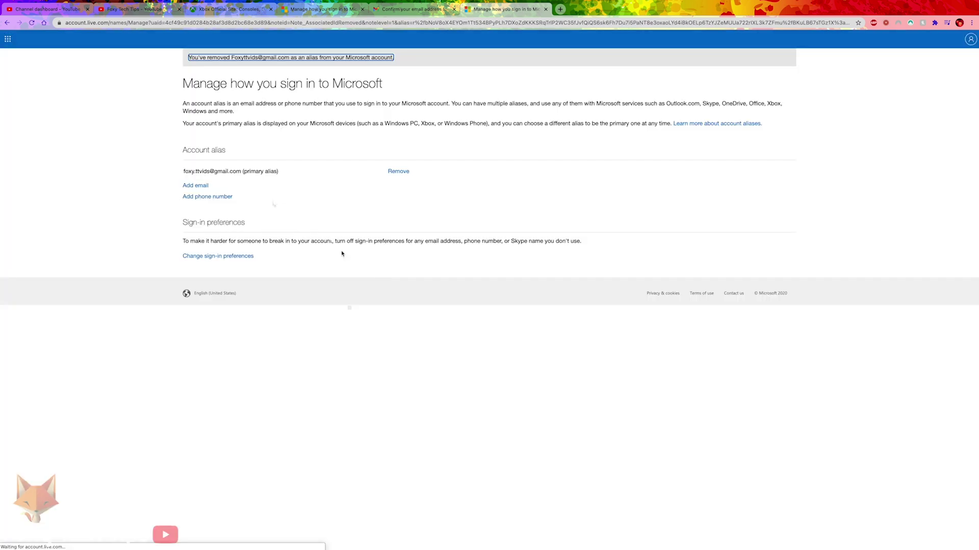
pyautogui.click(336, 190)
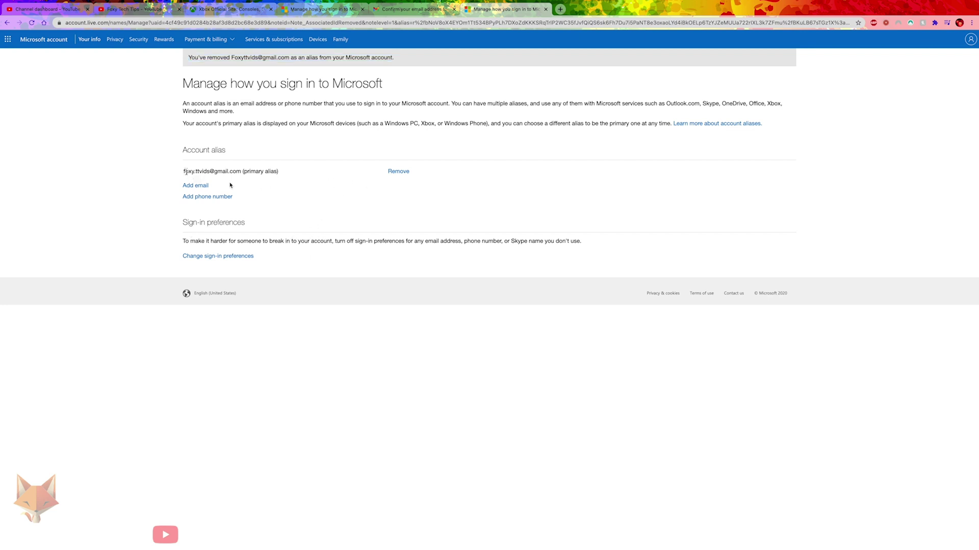
# - Highlight the remaining primary alias address, then switch to Safari on the phone
pyautogui.moveTo(183, 171); pyautogui.dragTo(242, 168)
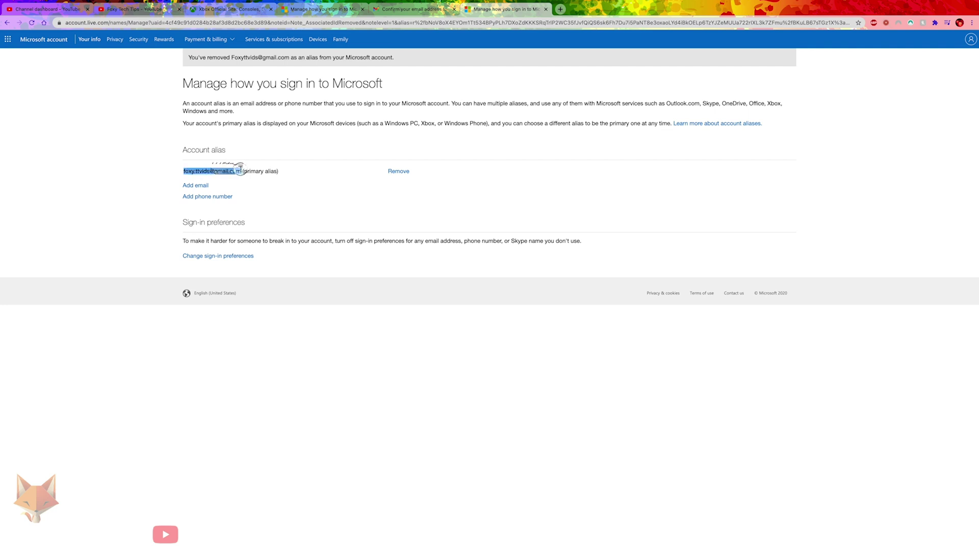
pyautogui.click(302, 186)
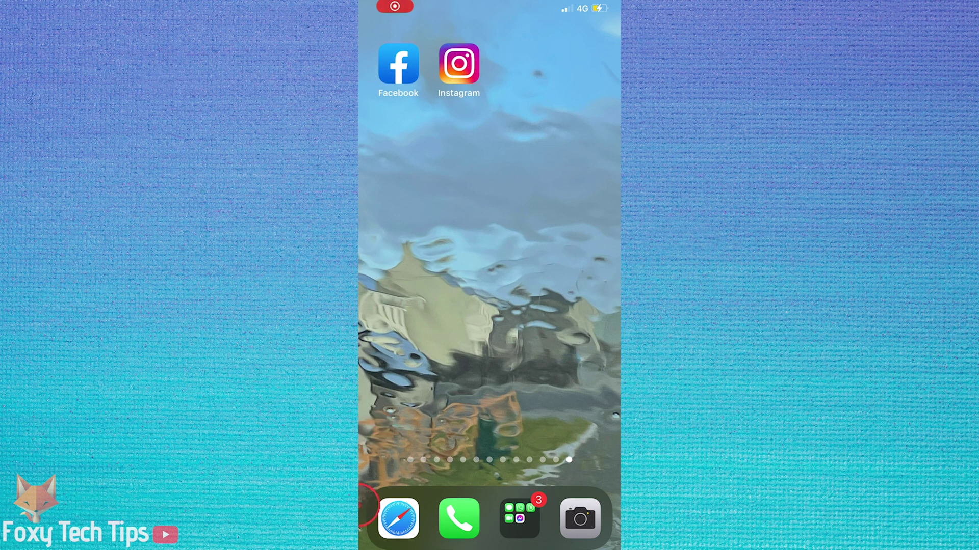
pyautogui.click(388, 512)
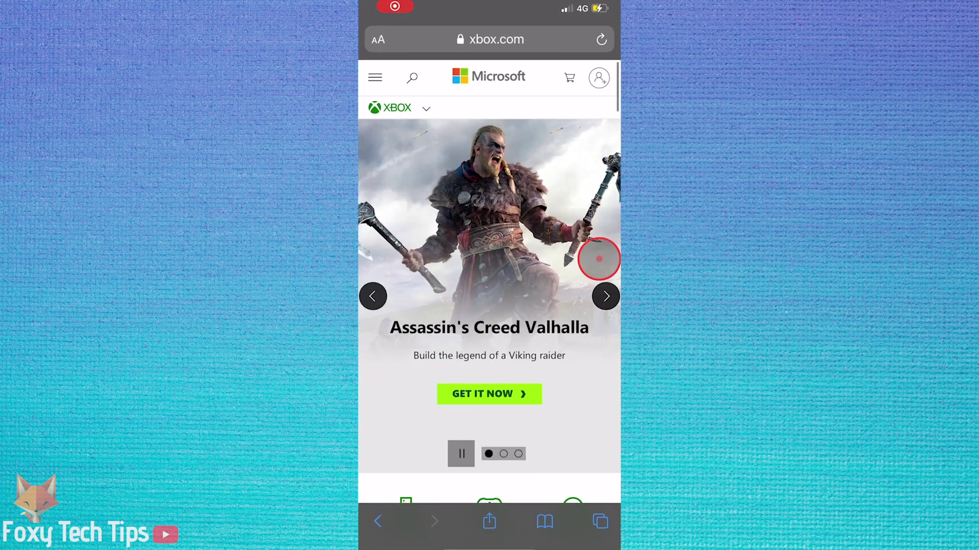
# - On the phone, reload xbox.com, sign in, and open My Microsoft account's Your info section
pyautogui.click(600, 41)
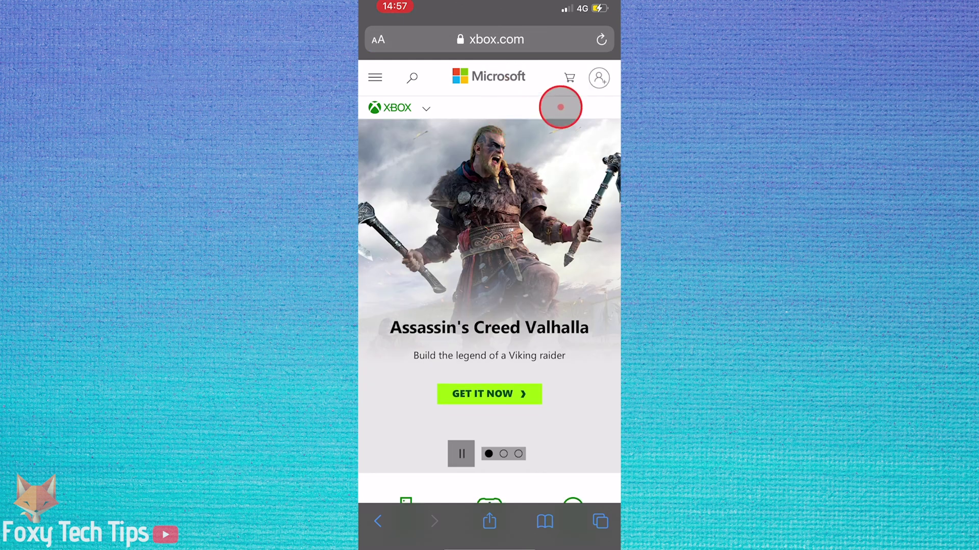
pyautogui.click(599, 78)
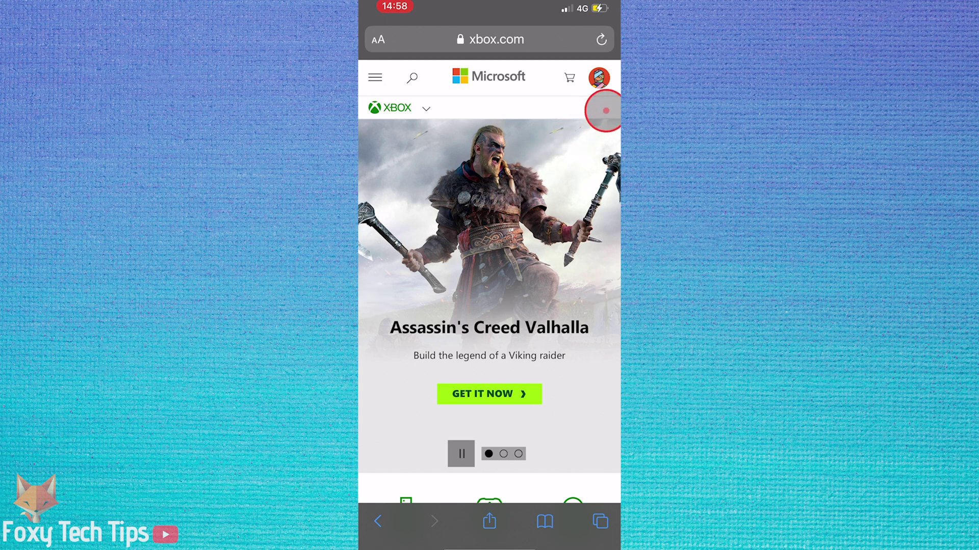
pyautogui.click(599, 78)
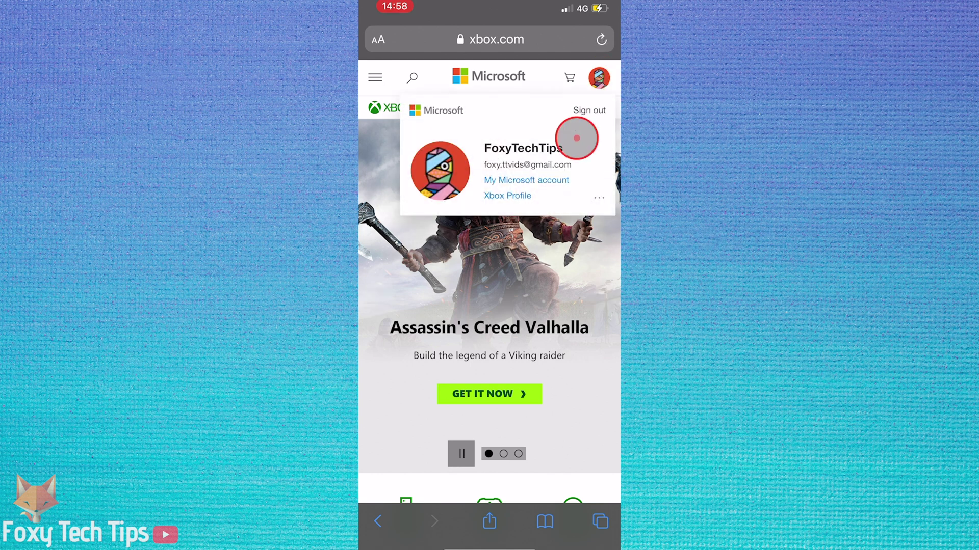
pyautogui.click(503, 180)
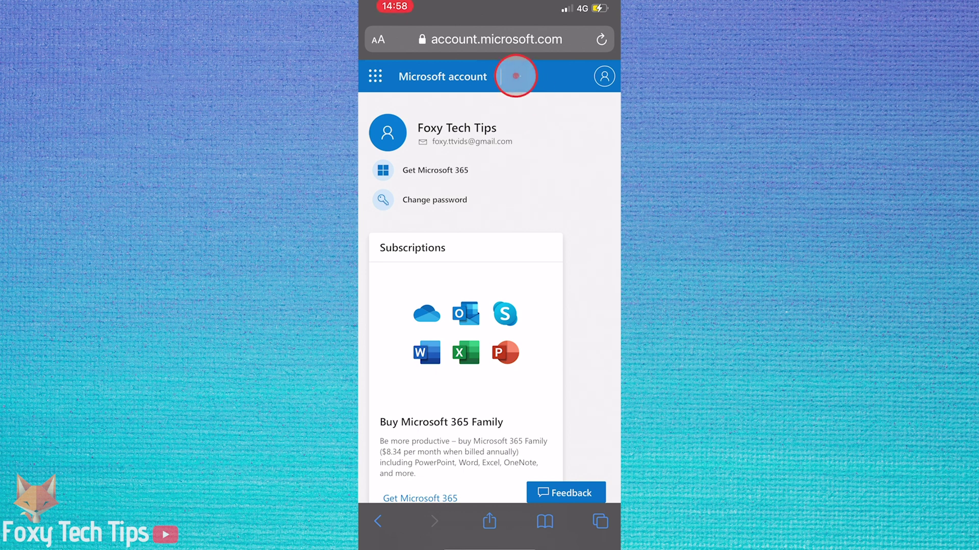
pyautogui.click(516, 76)
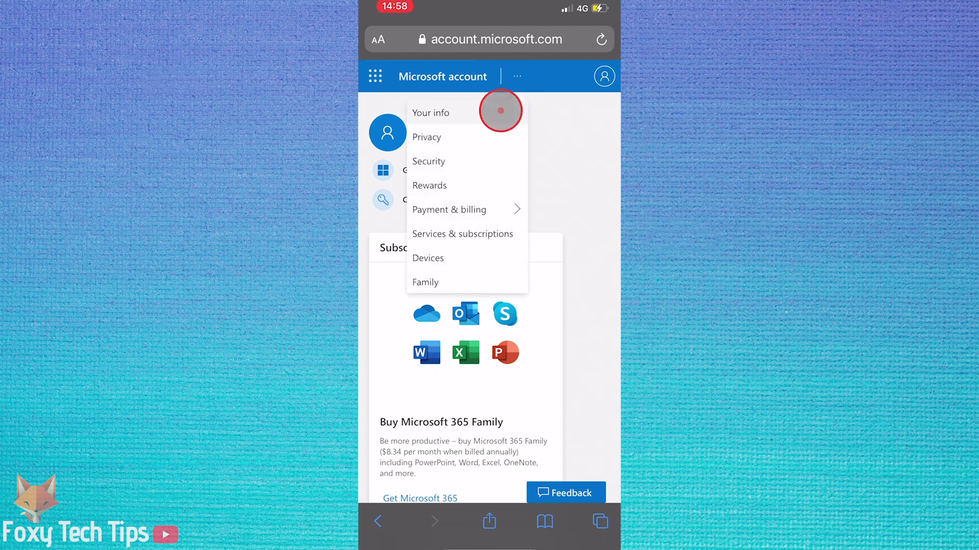
pyautogui.click(425, 113)
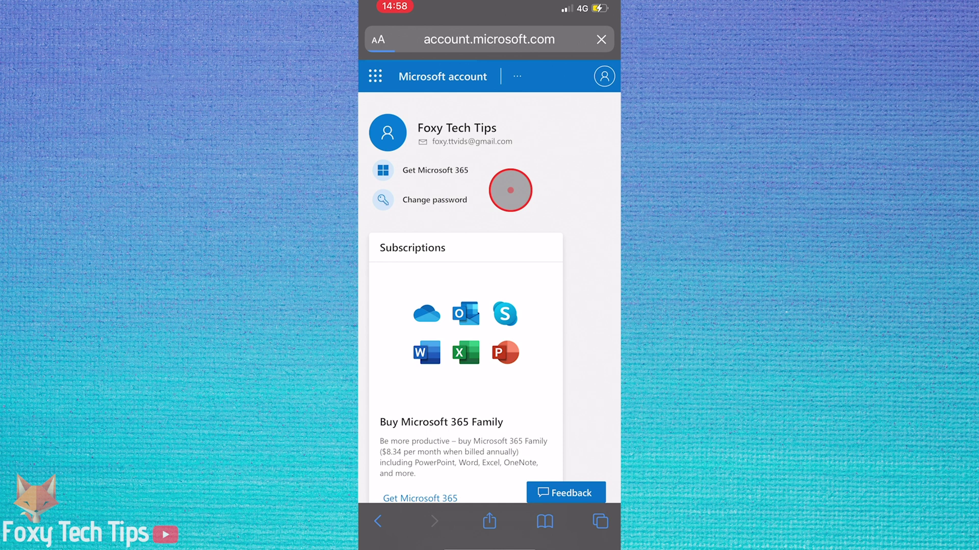